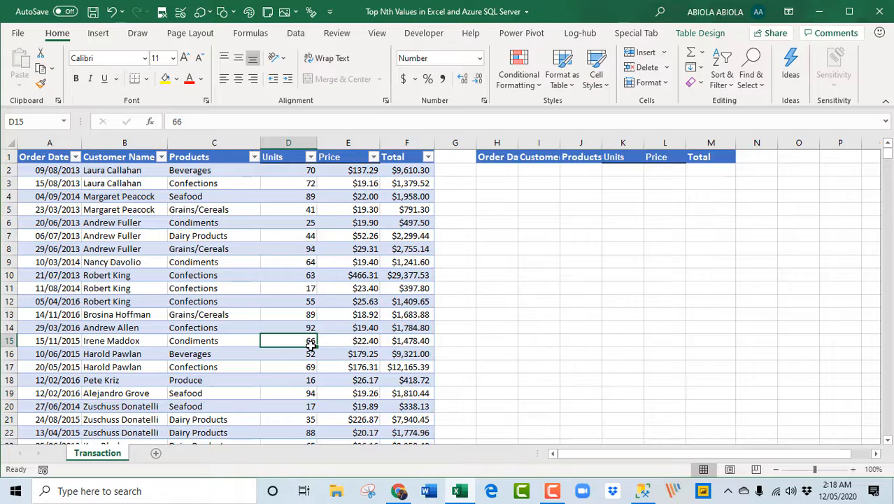
# Look over the Excel transaction table and the matching dbo.Transaction$ query results in the Azure query editor, and return to Excel
pyautogui.click(231, 313)
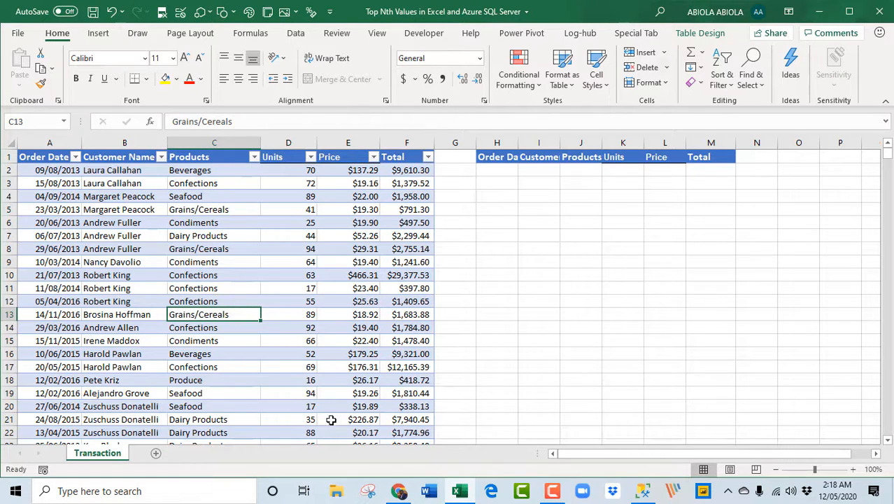
pyautogui.click(399, 492)
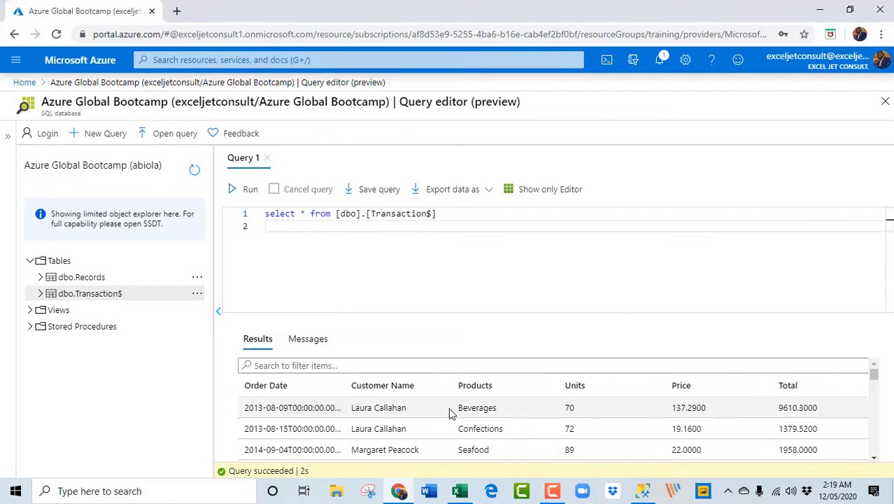
pyautogui.click(460, 492)
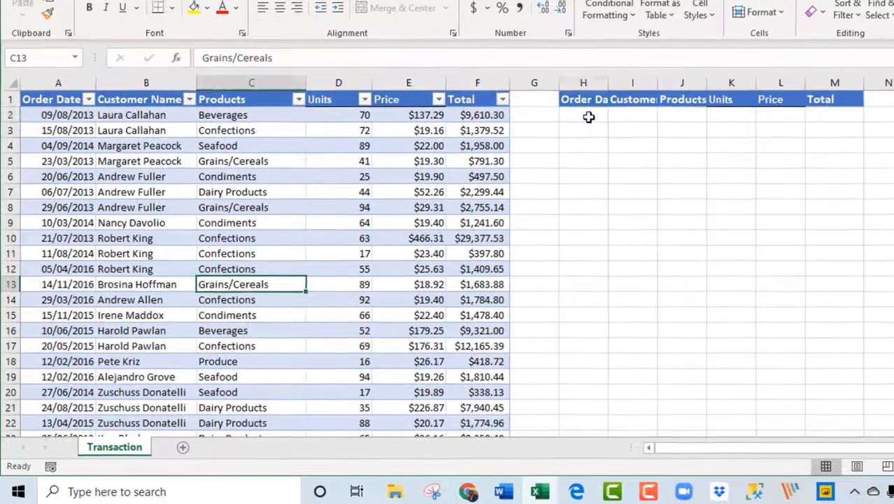
# Start a FILTER formula in cell H2 with the Transaction_facttbl table as its array
pyautogui.click(589, 117)
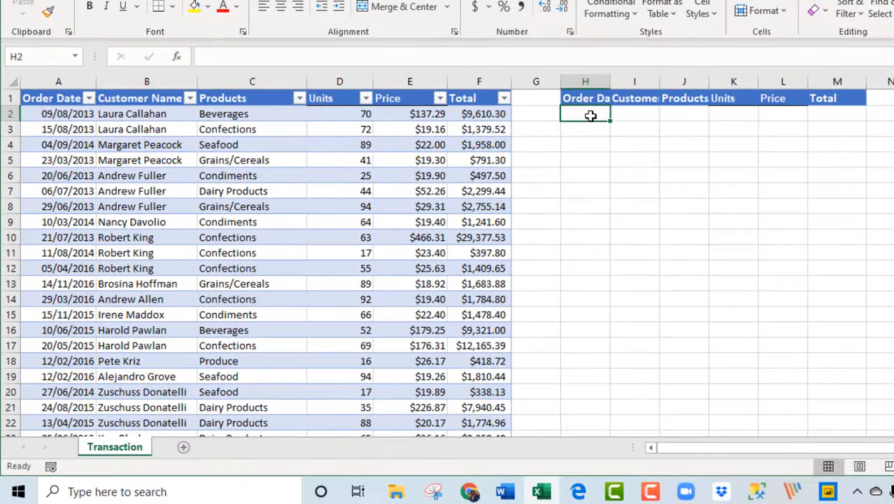
pyautogui.write('=FILTER(')
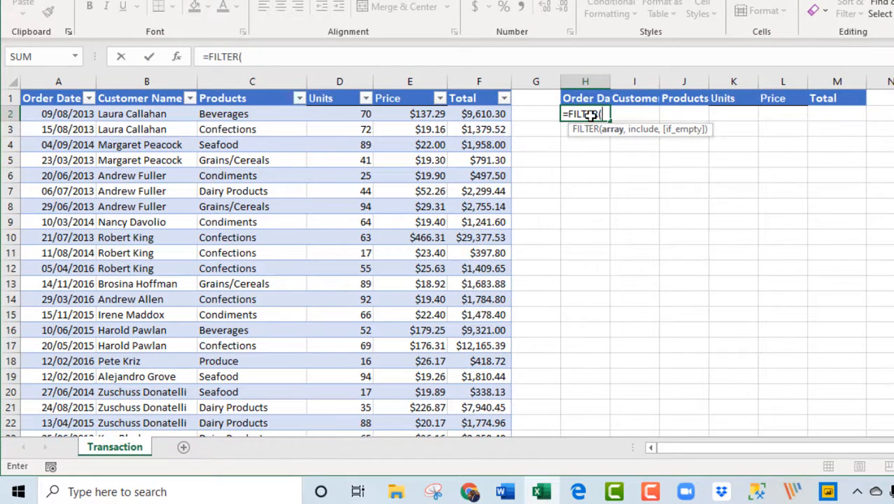
pyautogui.write('tr')
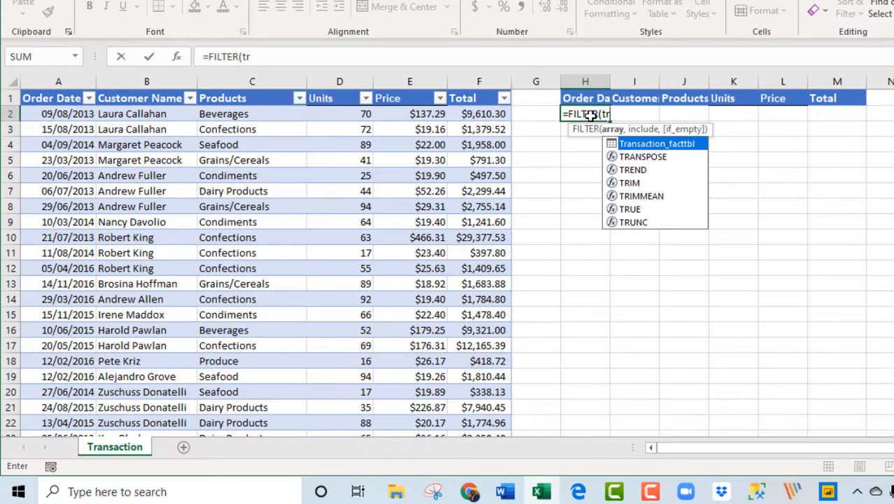
pyautogui.press('Tab')
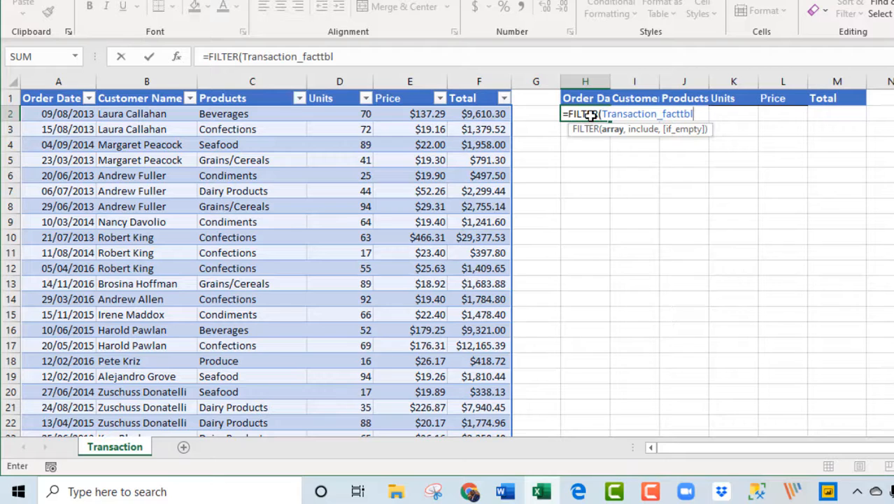
pyautogui.write(',')
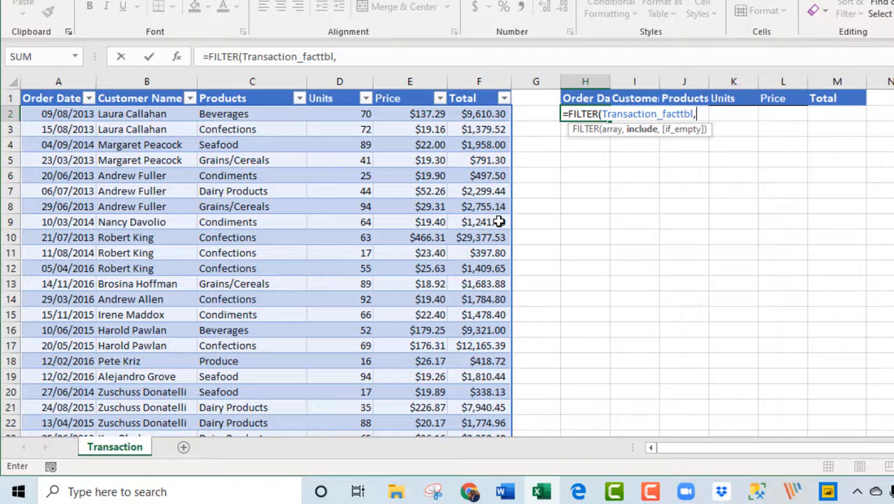
# Begin the FILTER include condition with Transaction_facttbl[Total]>= as the comparison
pyautogui.write('tr')
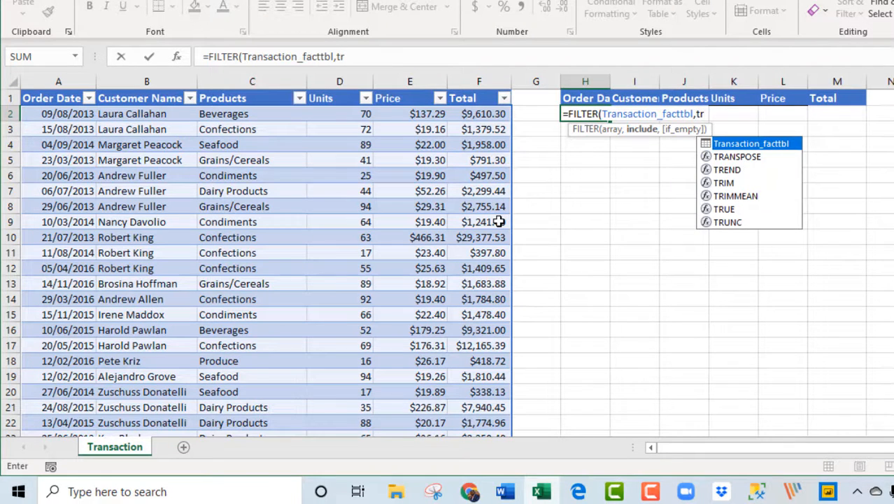
pyautogui.press('Tab')
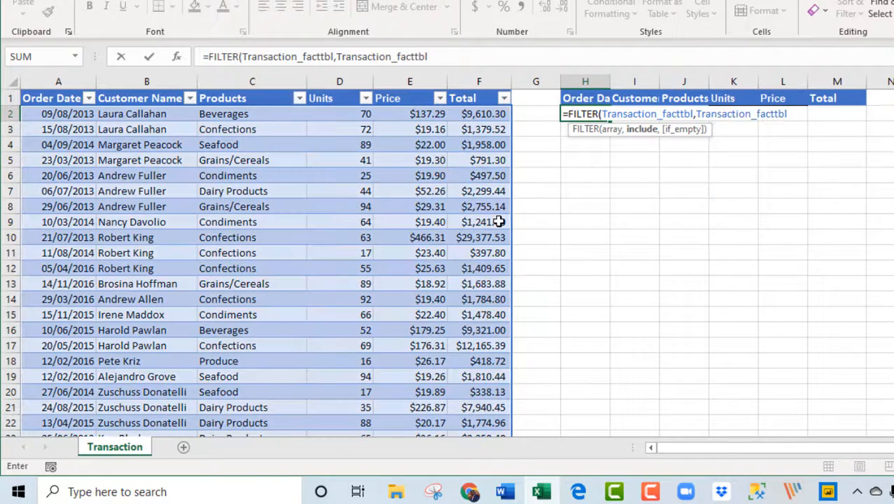
pyautogui.write('[')
pyautogui.press('Down')
pyautogui.press('Down')
pyautogui.press('Down')
pyautogui.press('Down')
pyautogui.press('Down')
pyautogui.press('Down')
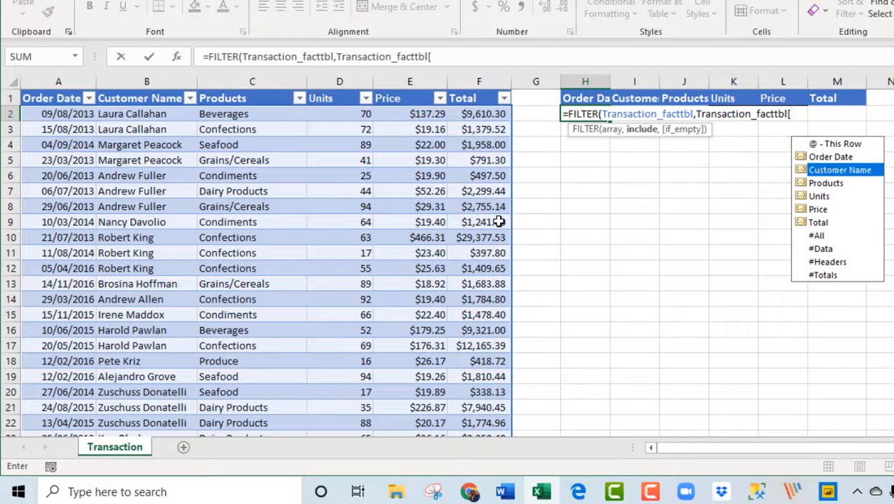
pyautogui.press('Tab')
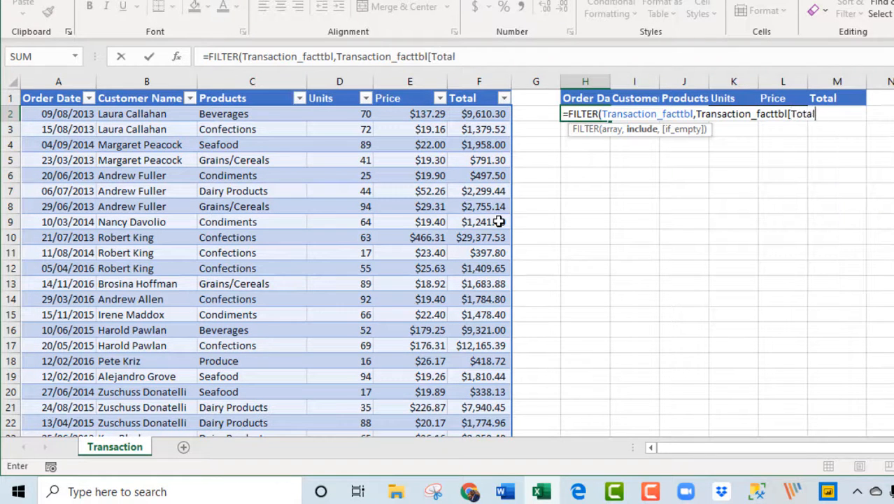
pyautogui.write(']')
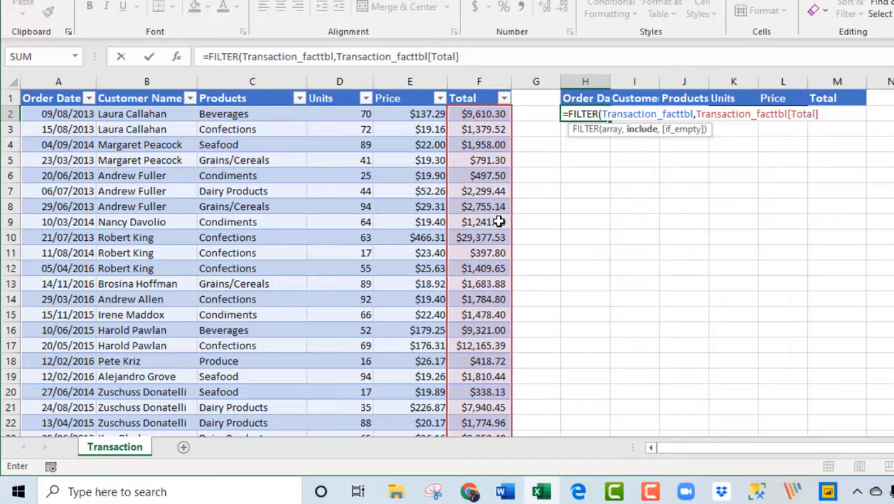
pyautogui.write('>=large')
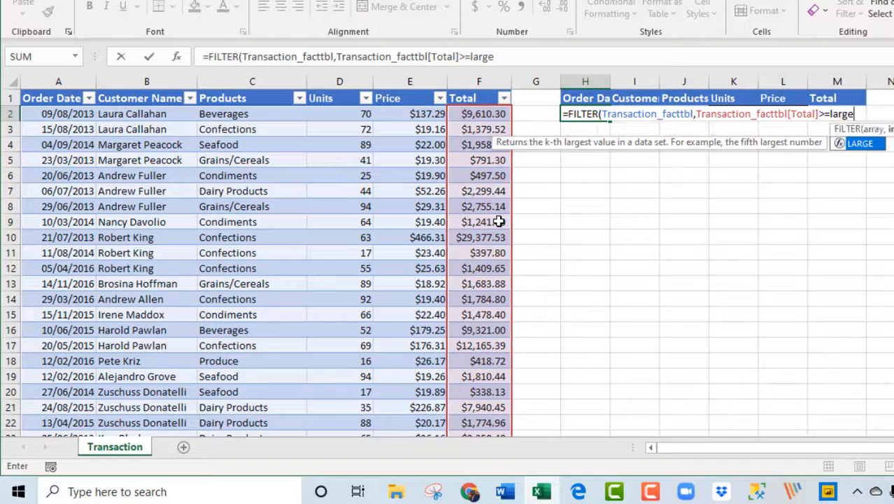
# Add a LARGE function as the comparison value, with Transaction_facttbl[Total] as its array
pyautogui.press('Tab')
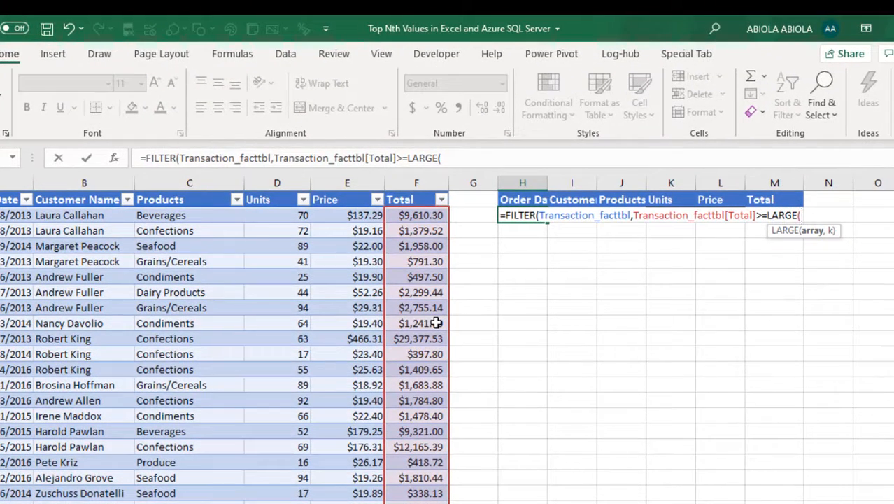
pyautogui.write('tr')
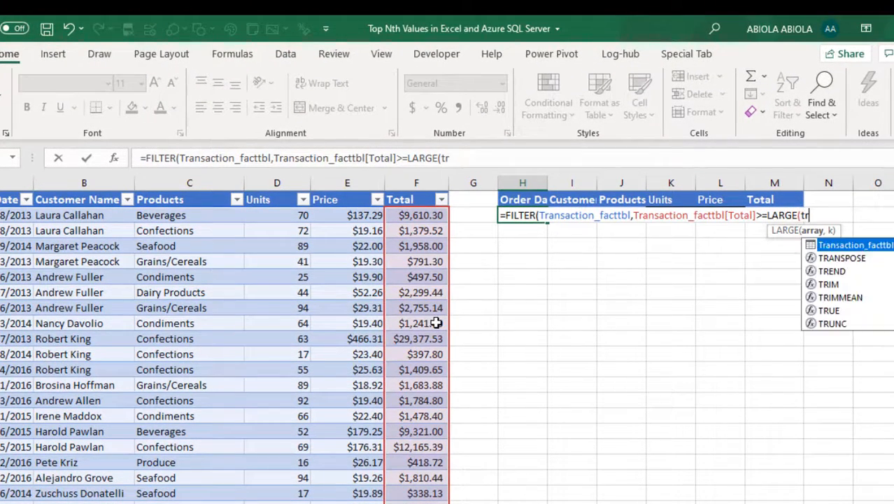
pyautogui.press('Tab')
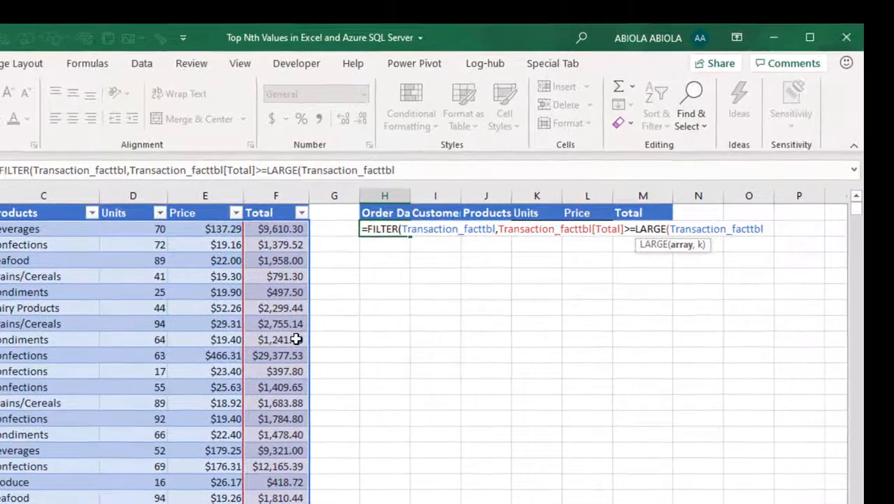
pyautogui.write('[')
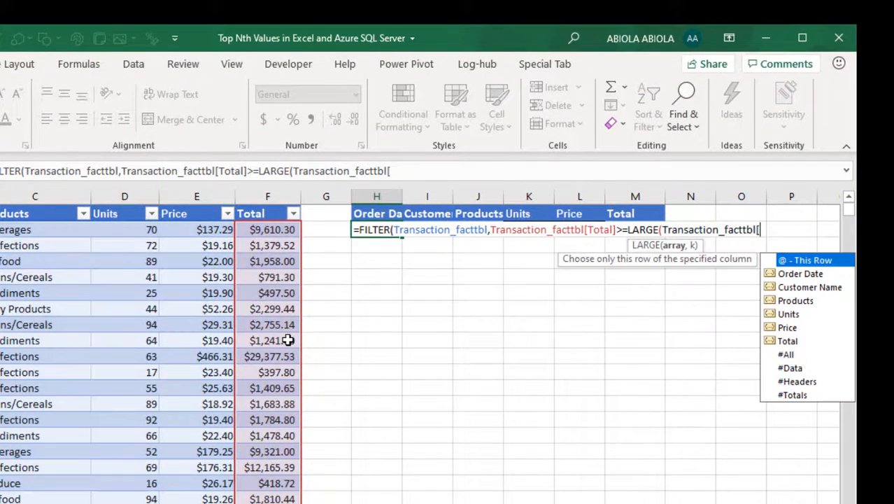
pyautogui.press('Down')
pyautogui.press('Down')
pyautogui.press('Down')
pyautogui.press('Down')
pyautogui.press('Down')
pyautogui.press('Down')
pyautogui.press('Tab')
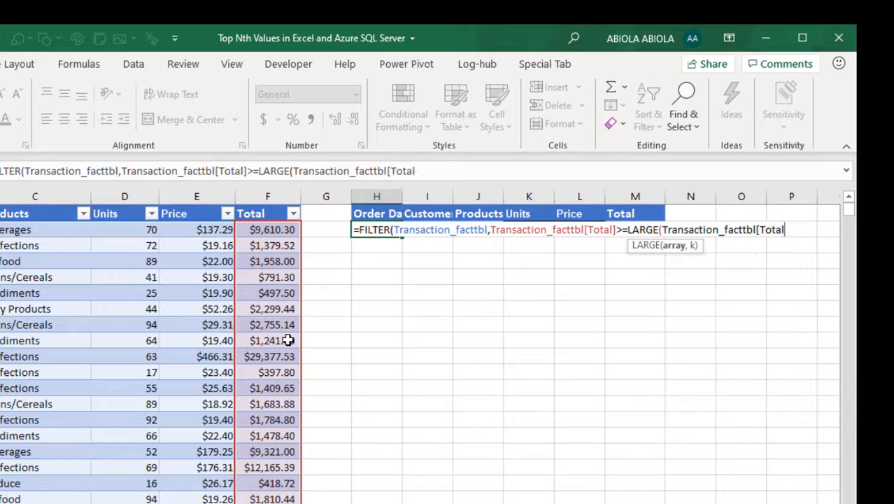
pyautogui.write(']')
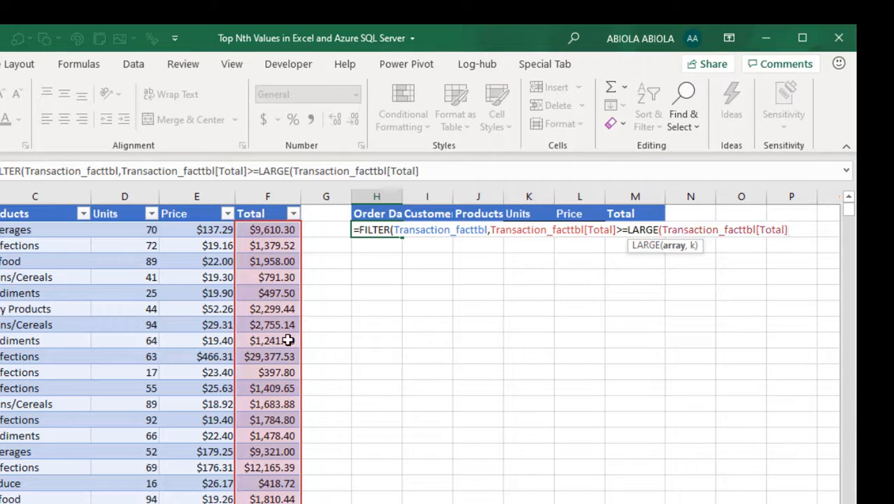
pyautogui.write(',10')
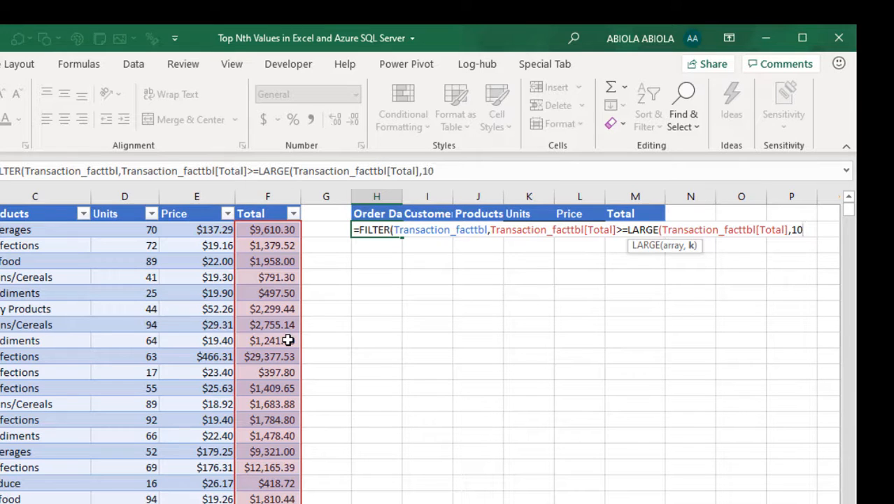
pyautogui.write(')')
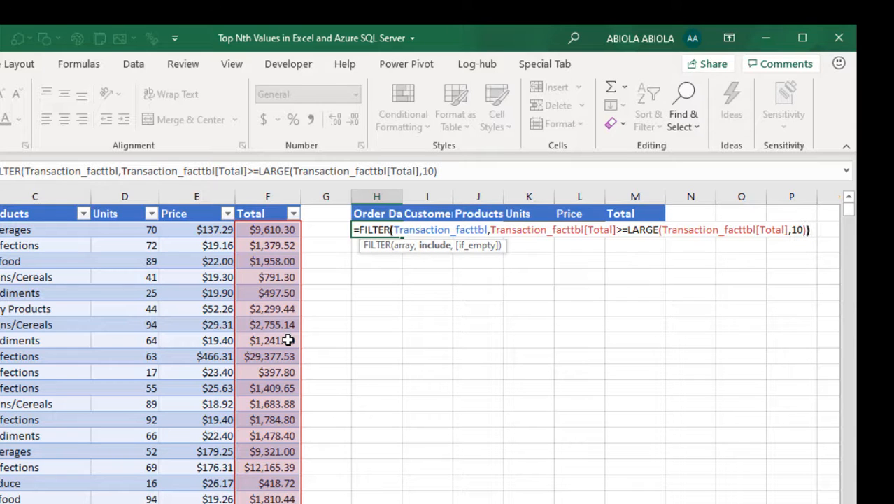
pyautogui.write(')')
# Set the k argument of LARGE to 10, close both functions and enter the formula
pyautogui.press('Return')
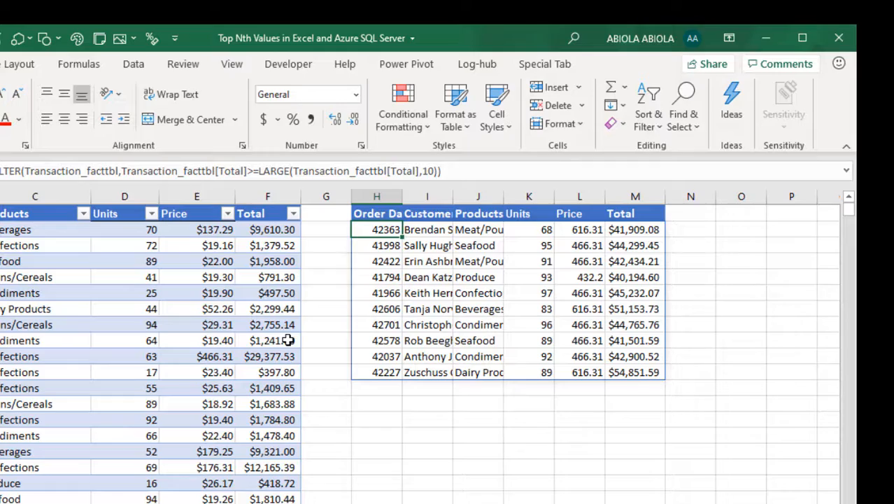
# Review the order dates in H2:H11 and the totals in M2:M11 returned by the formula
pyautogui.moveTo(379, 230); pyautogui.dragTo(387, 361)
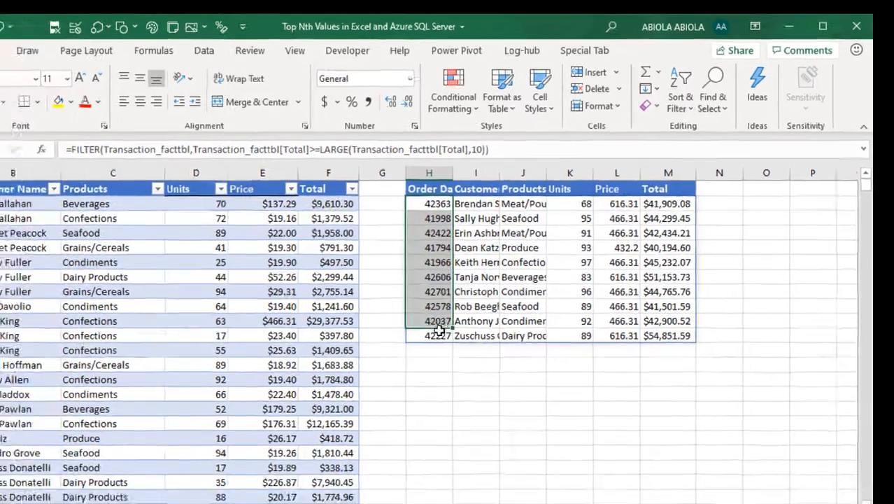
pyautogui.moveTo(440, 329); pyautogui.dragTo(437, 336)
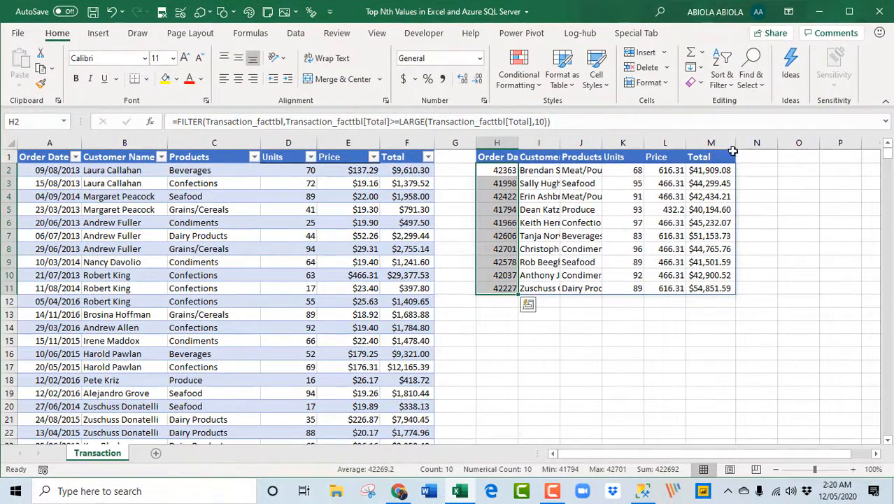
pyautogui.moveTo(697, 170); pyautogui.dragTo(713, 288)
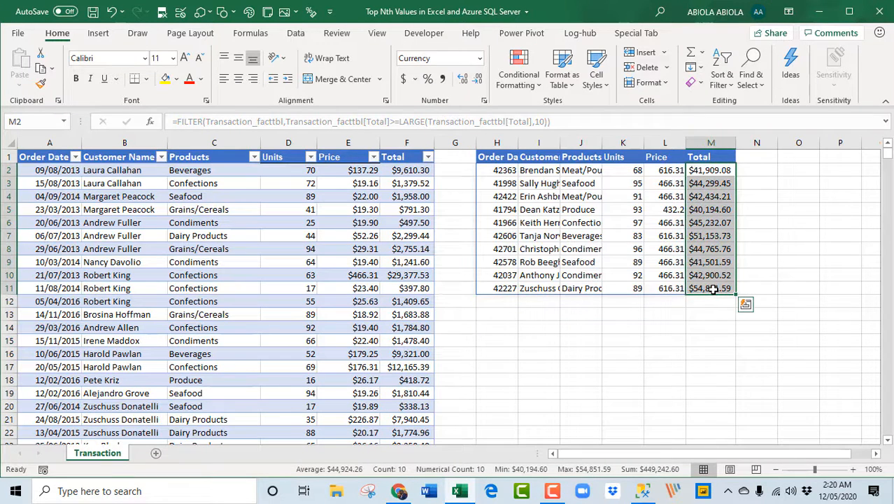
pyautogui.click(713, 289)
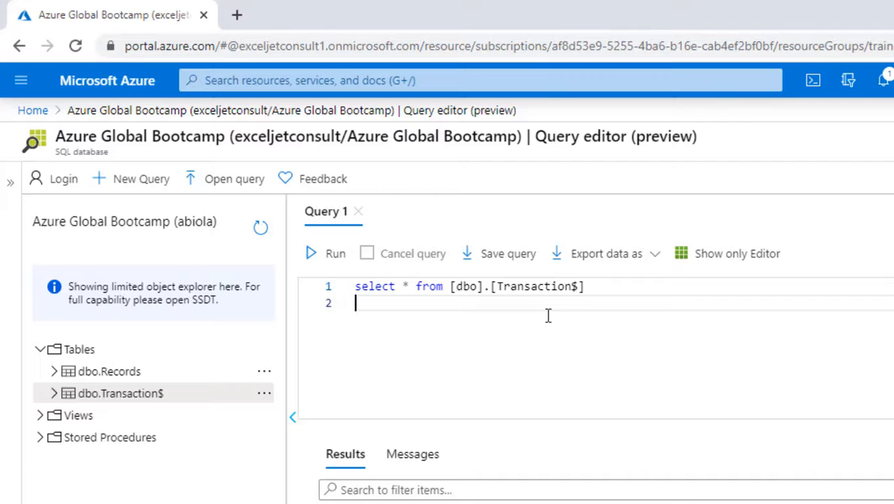
# Switch to the Azure query editor and begin line 2 with "select top 10 total from (" below the existing query
pyautogui.write('select top ')
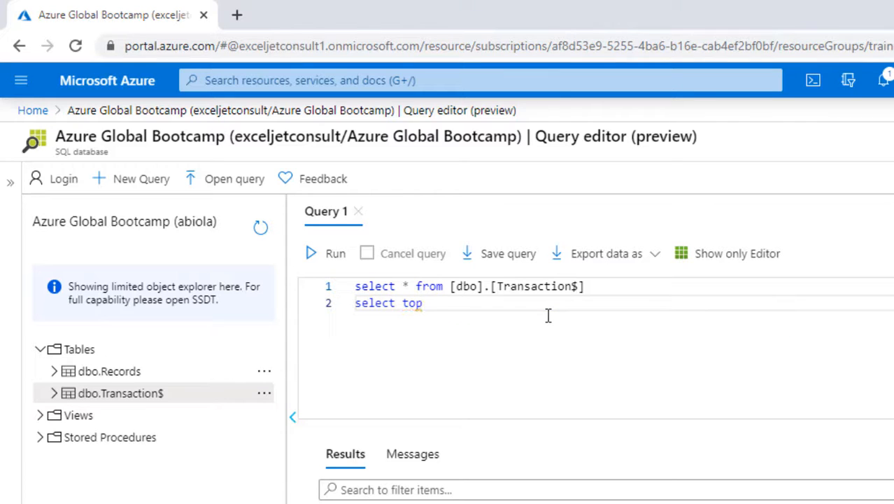
pyautogui.write('10 total from (')
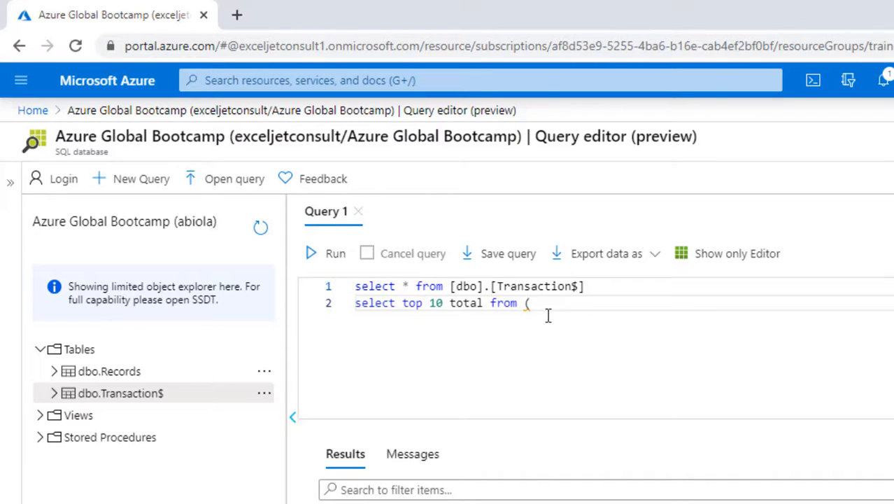
pyautogui.write('select distinct t')
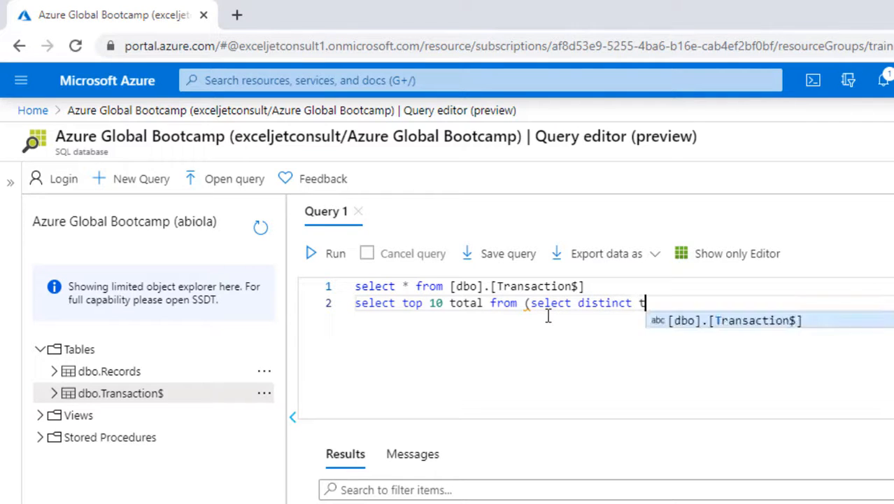
pyautogui.write('op 10 t')
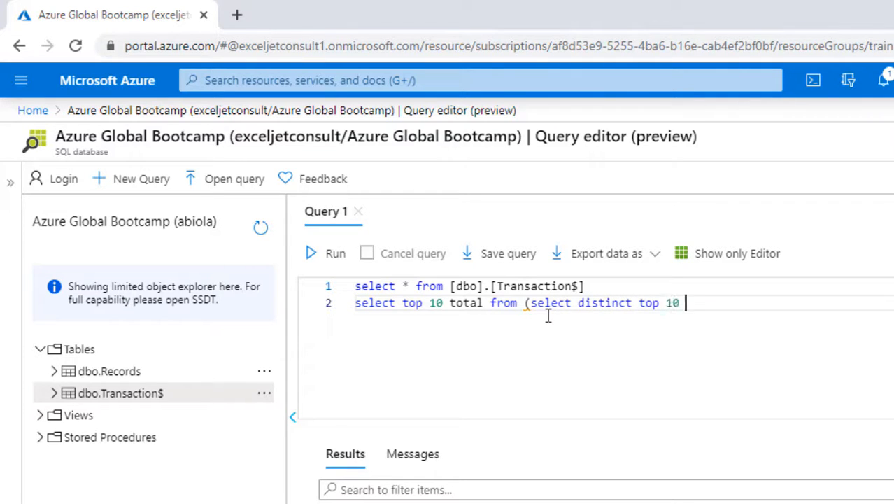
pyautogui.write('otal from ')
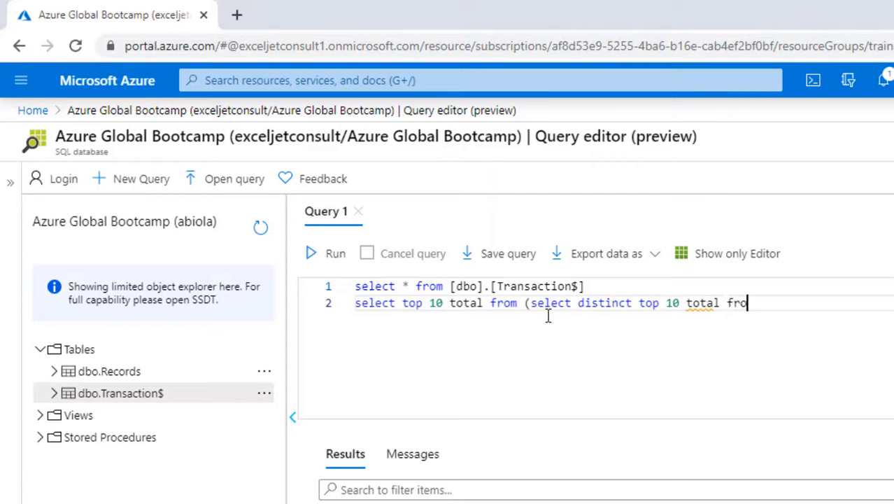
pyautogui.write('tr')
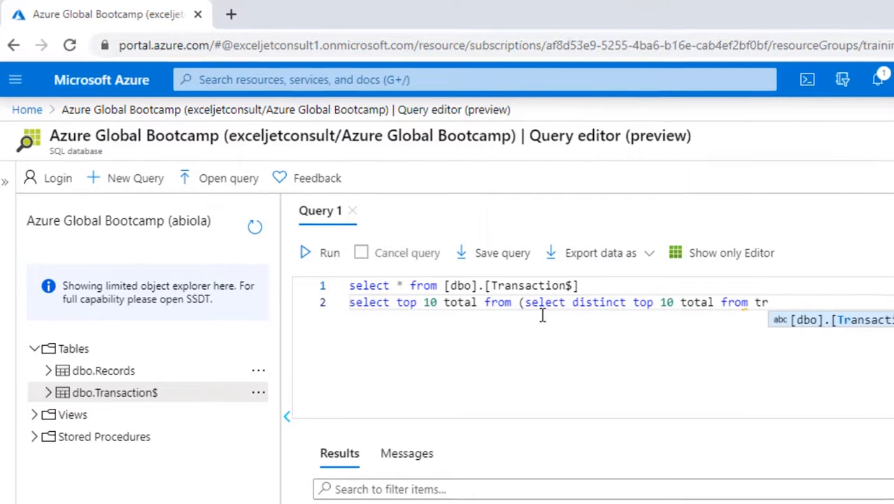
# Continue the query on line 2 with the subquery "select distinct top 10 total from [dbo].[Transaction$]"
pyautogui.press('Tab')
# Finish the subquery with "order by total desc)" and start line 3
pyautogui.write('order')
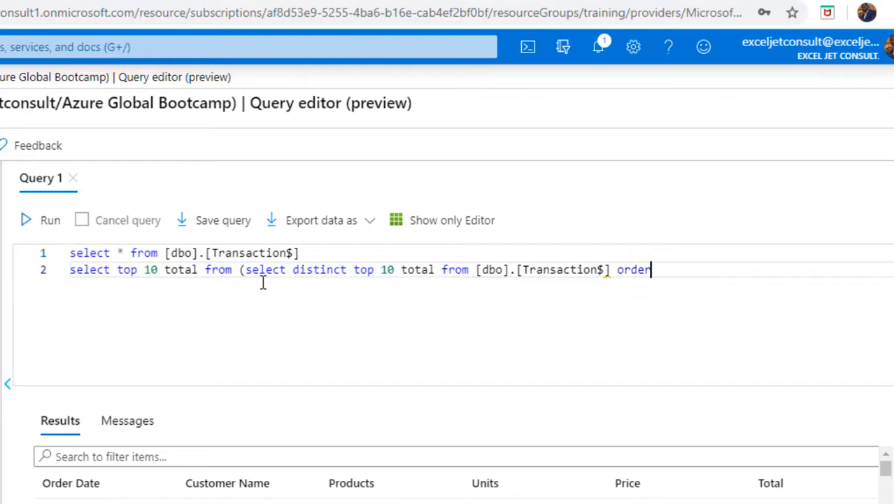
pyautogui.write(' by total ')
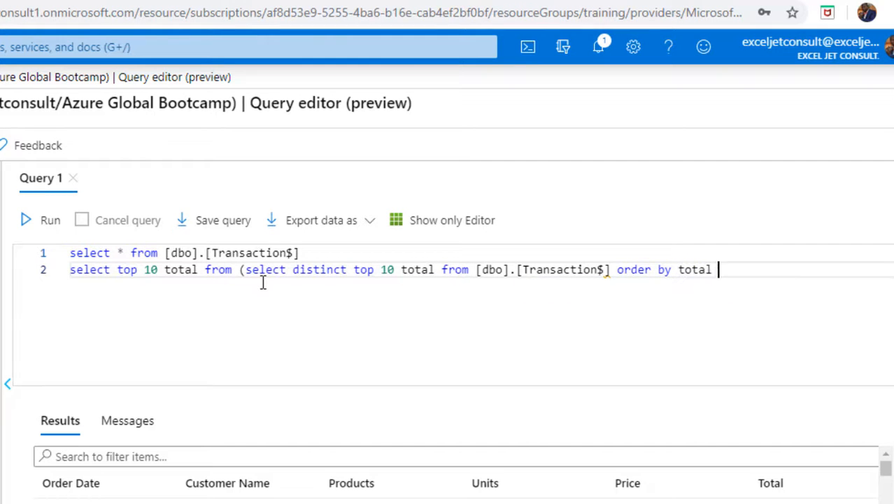
pyautogui.write('desc)')
pyautogui.press('Return')
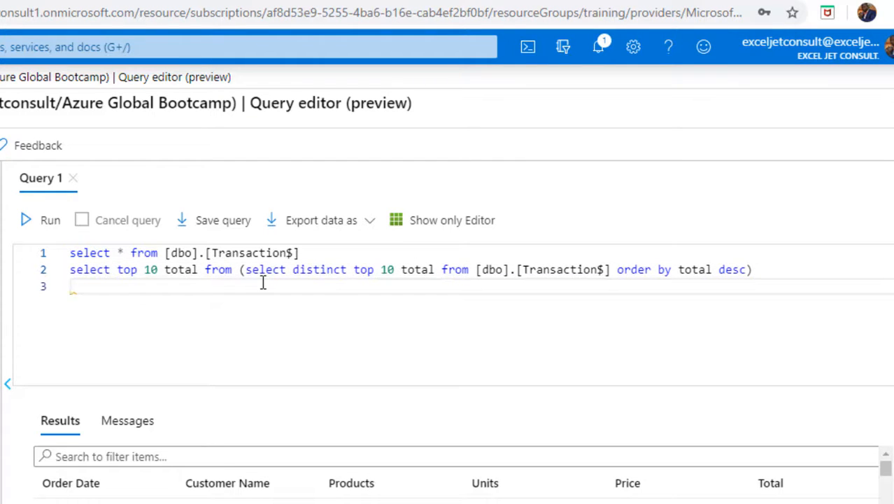
# Complete the outer query on line 3 with "result order by total asc"
pyautogui.write('result order by total as')
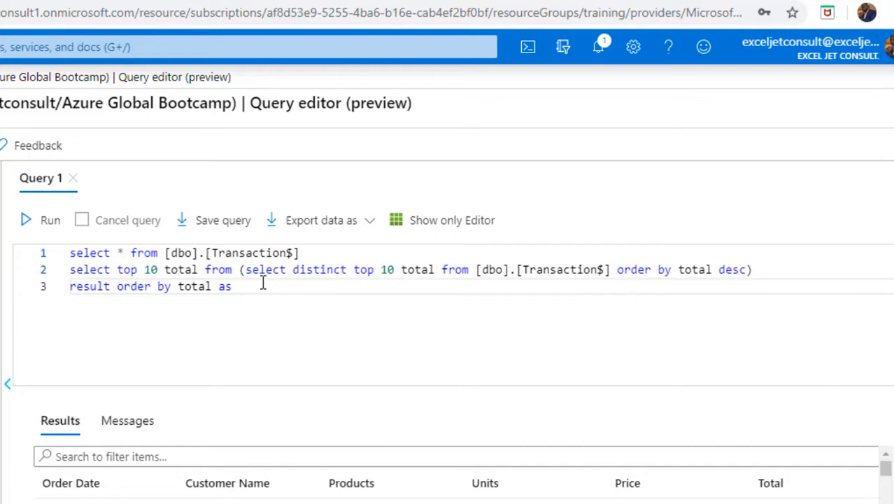
pyautogui.press('BackSpace')
pyautogui.press('BackSpace')
pyautogui.press('BackSpace')
pyautogui.write('asc')
# Run only the query on lines 2 and 3 and look through the returned totals
pyautogui.moveTo(256, 286); pyautogui.dragTo(70, 276)
pyautogui.click(47, 221)
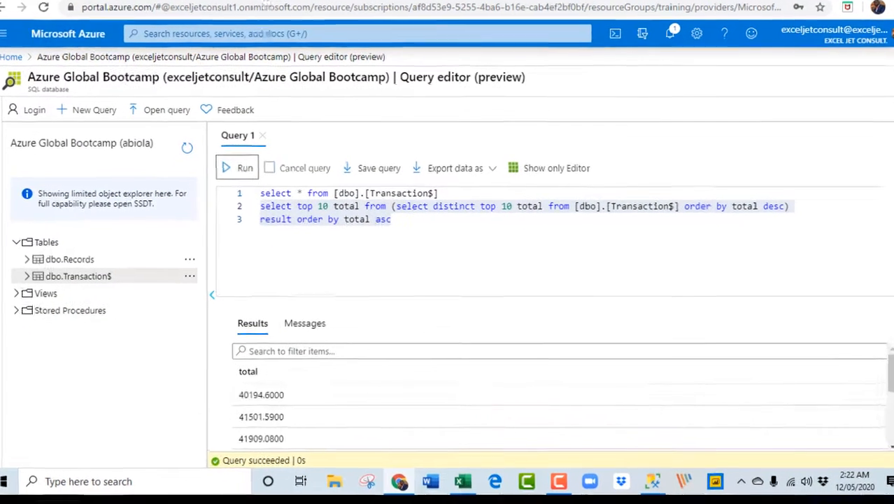
pyautogui.scroll(-1, 266, 335)
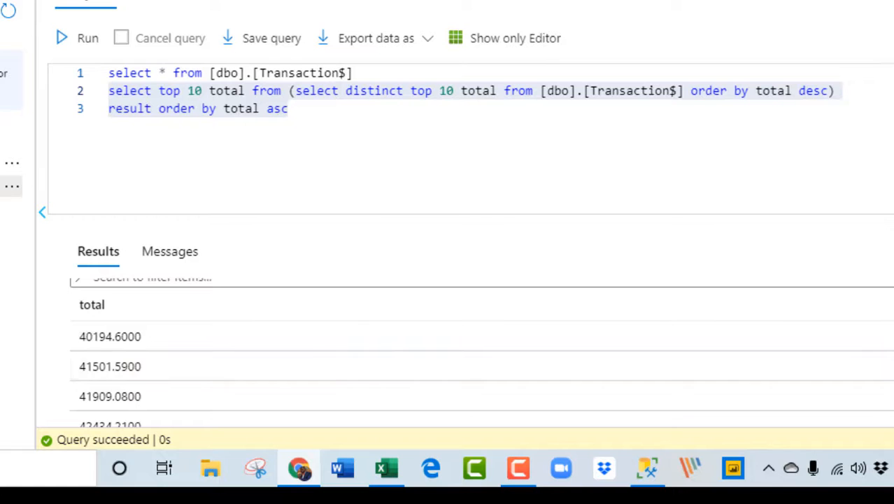
pyautogui.scroll(-5, 238, 364)
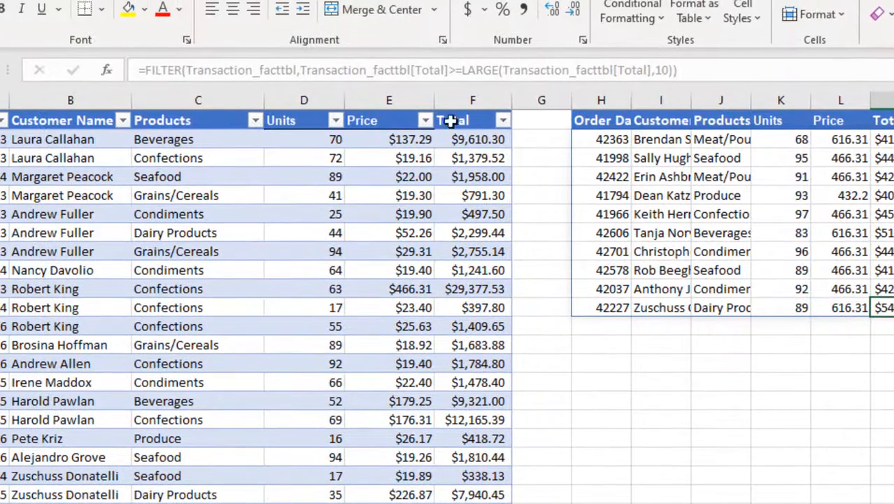
# Switch to the Excel workbook and wrap the FILTER formula in H2 in a SORT function
pyautogui.click(607, 139)
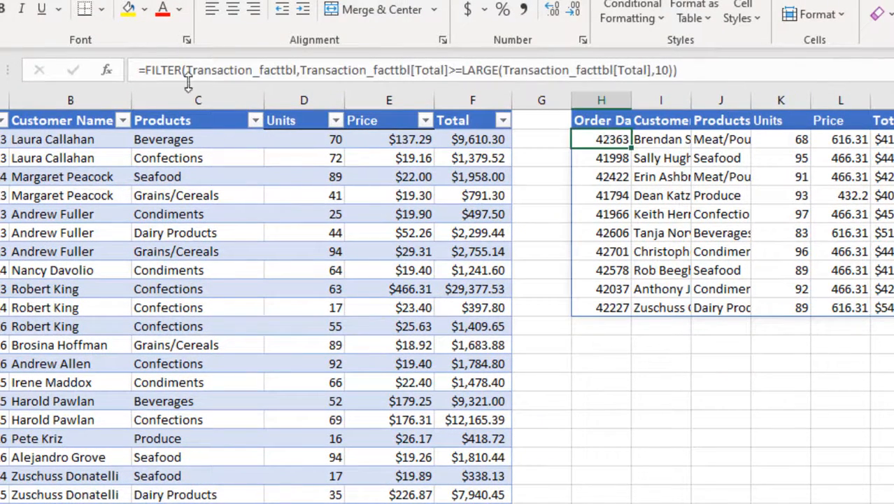
pyautogui.click(144, 70)
pyautogui.write('sort')
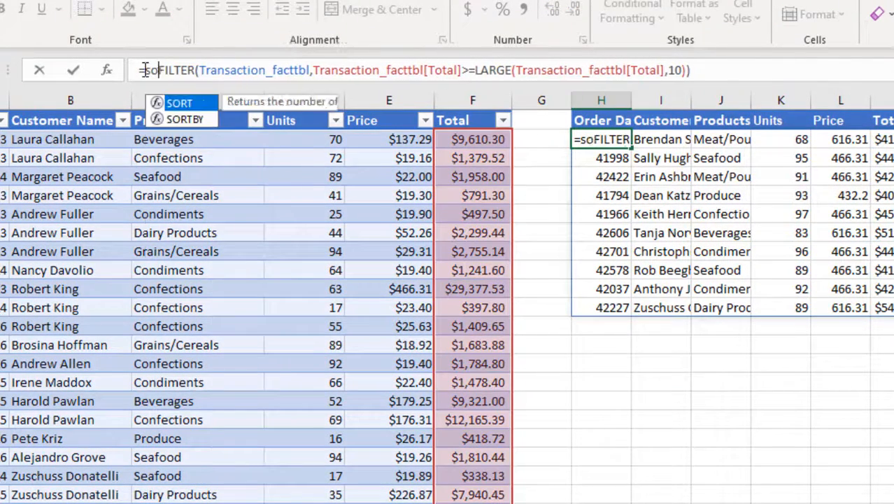
pyautogui.press('Tab')
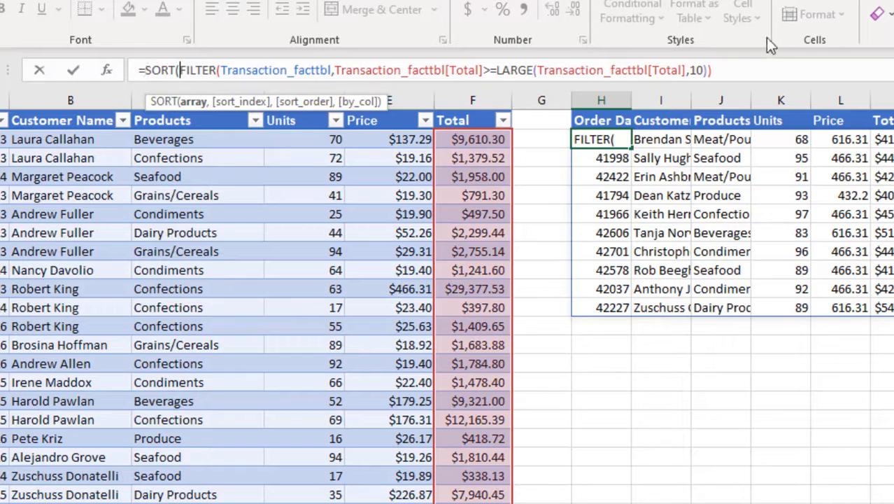
# Set SORT's sort_index to 6 and sort_order to 1, close the function and enter the formula
pyautogui.click(727, 70)
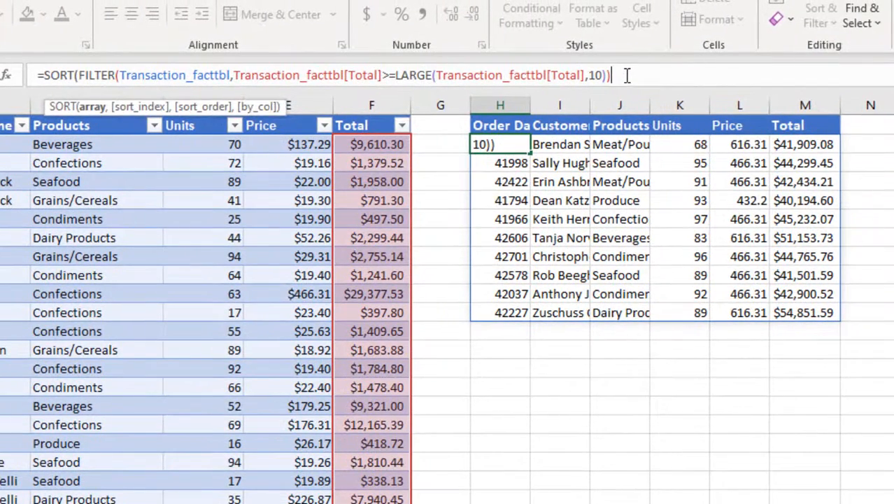
pyautogui.write(',')
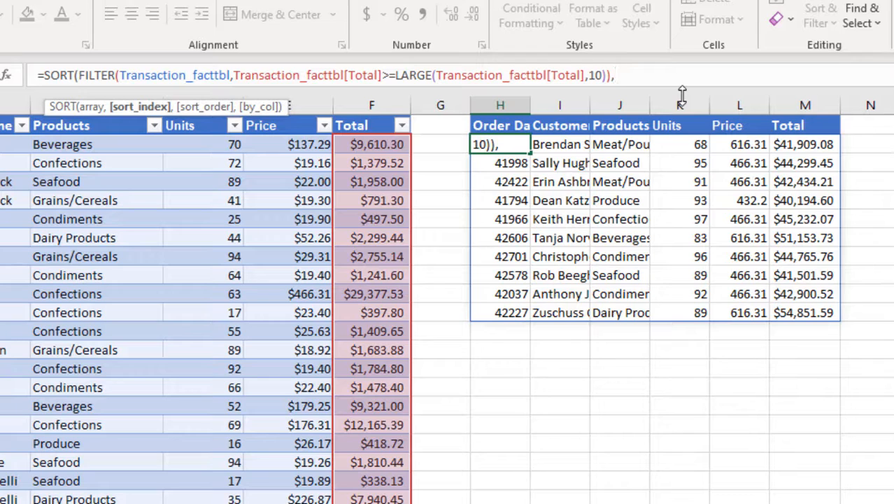
pyautogui.write('6,1')
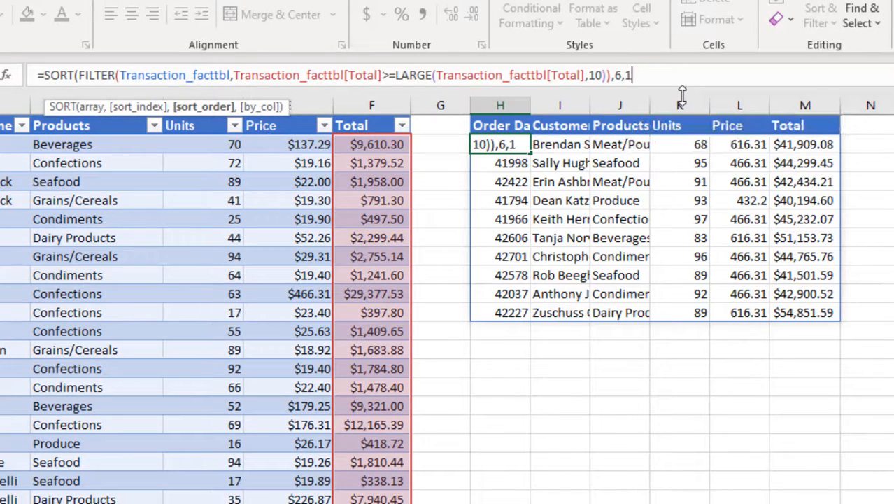
pyautogui.write(')')
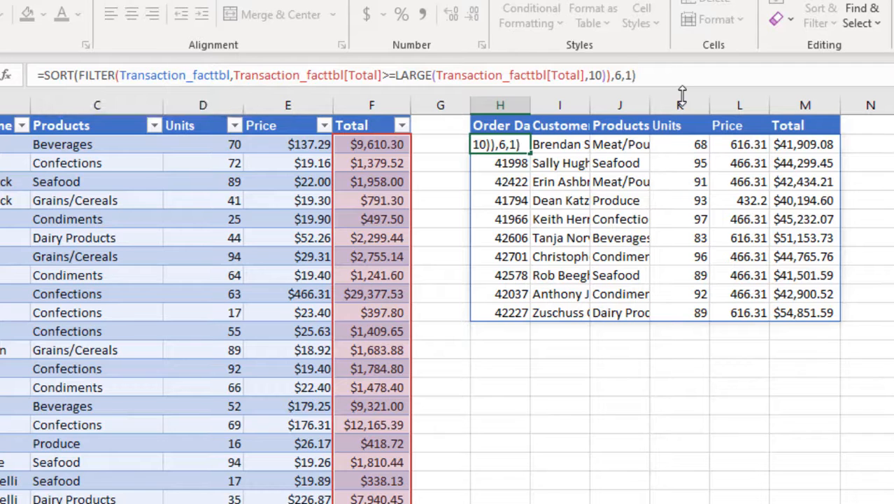
pyautogui.hotkey('ctrl', 'Return')
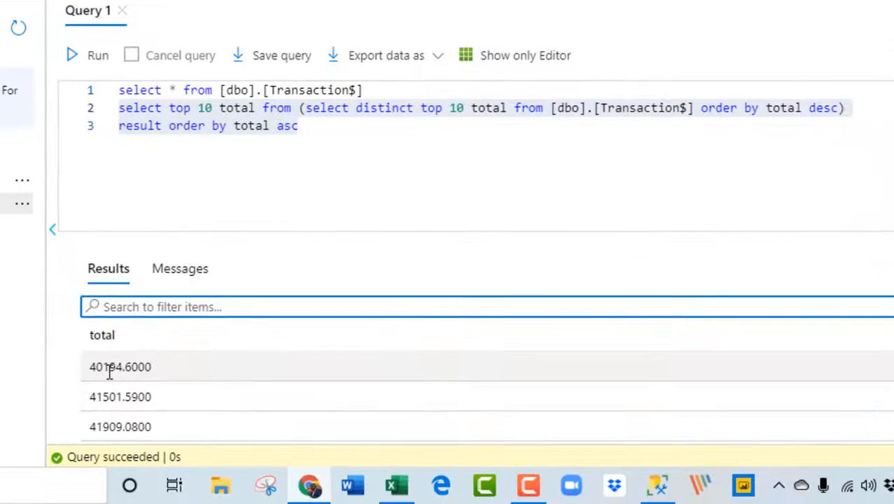
# Compare the totals returned by the Azure query with the sorted Total column M in Excel
pyautogui.scroll(-3, 791, 407)
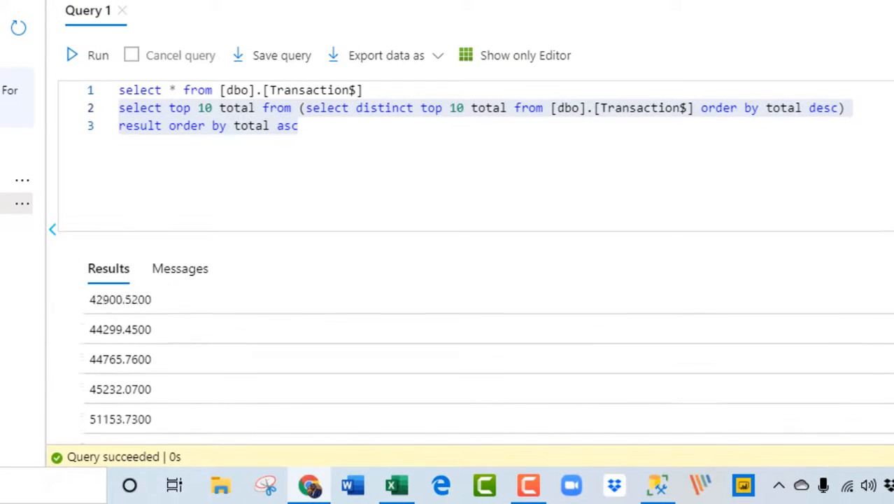
pyautogui.scroll(-1, 730, 413)
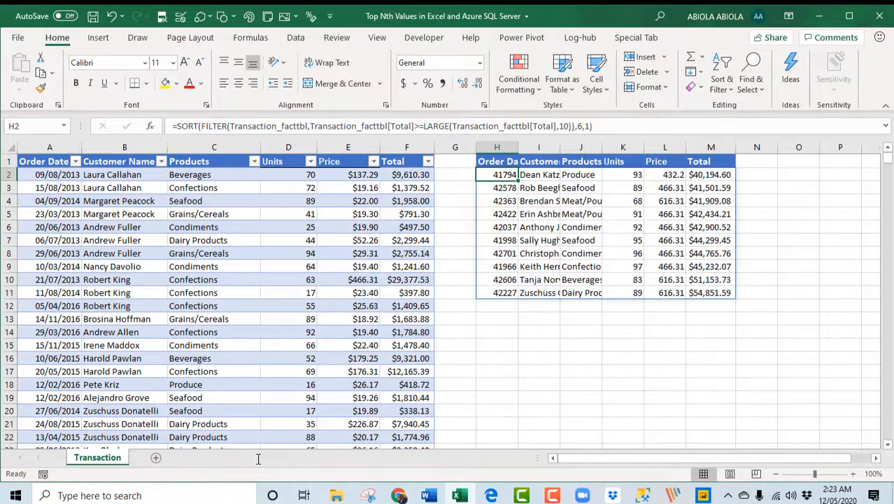
pyautogui.hotkey('alt', 'Tab')
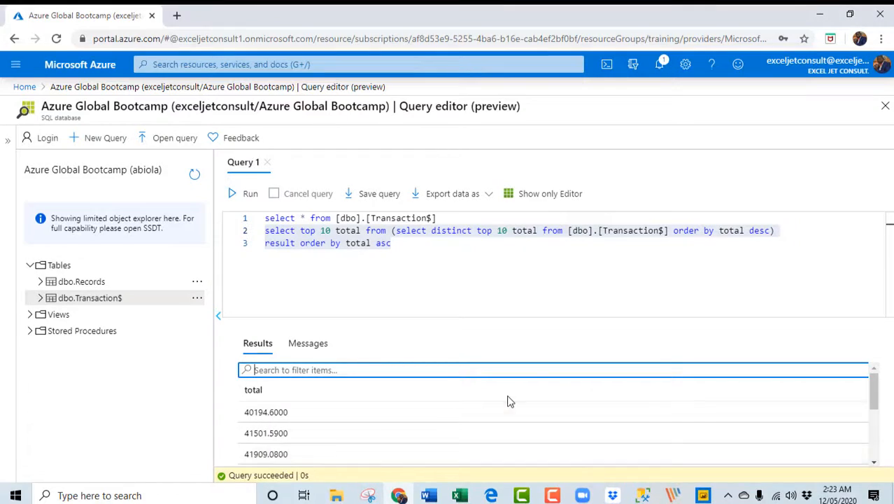
pyautogui.moveTo(876, 386); pyautogui.dragTo(880, 446)
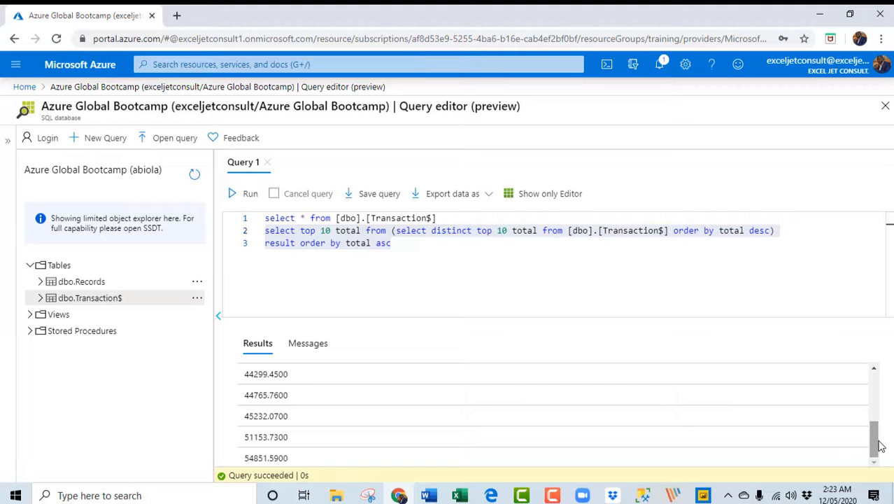
pyautogui.hotkey('alt', 'Tab')
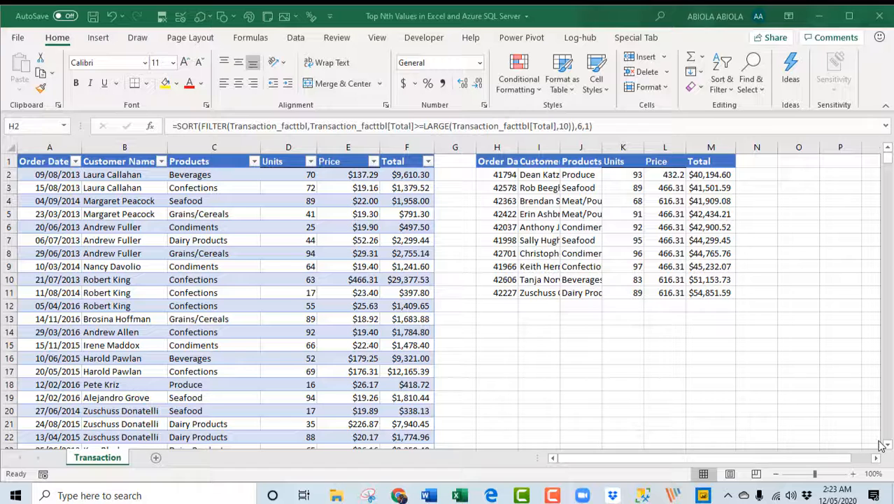